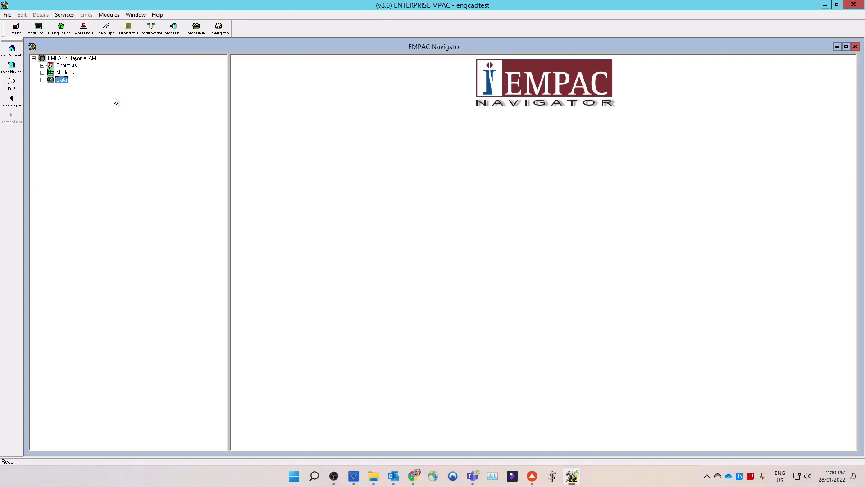
Open the first requisition listed under the signed-in employee's Pending Approvals in the Data tree
left_click(42, 80)
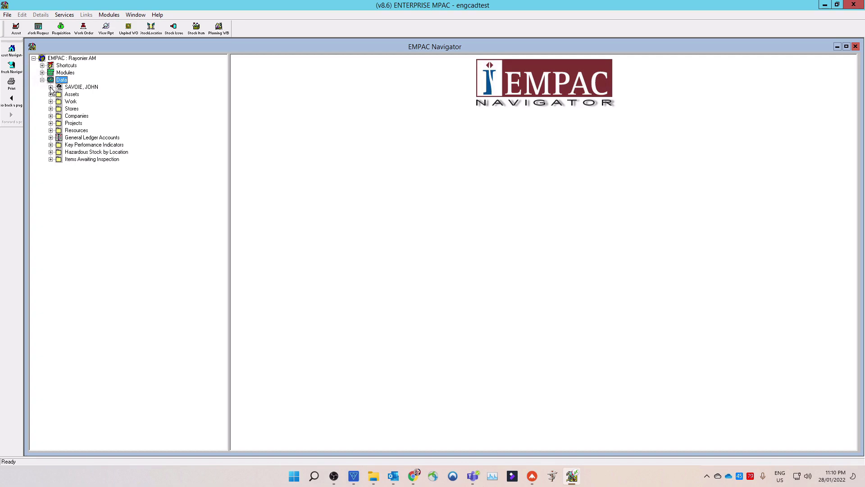
left_click(50, 87)
left_click(59, 94)
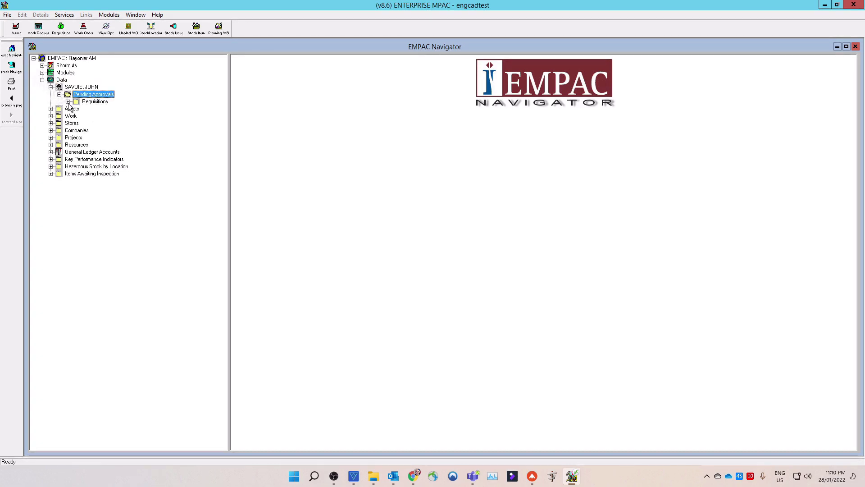
left_click(67, 101)
left_click(111, 109)
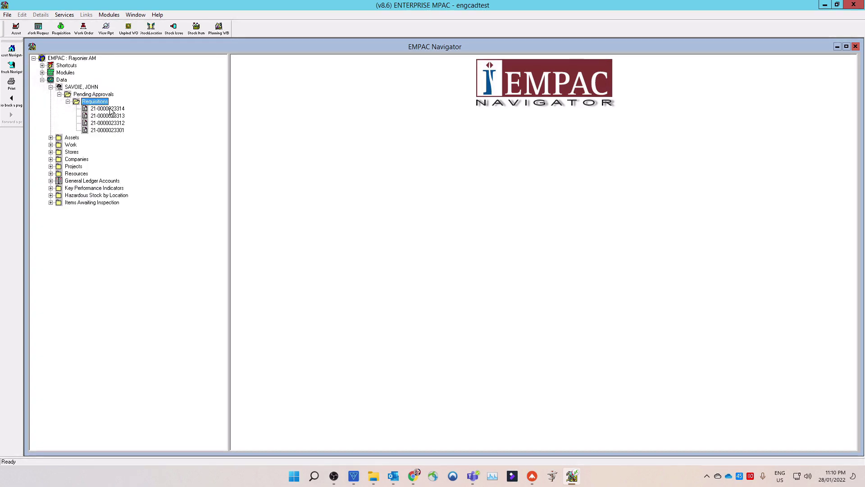
right_click(112, 110)
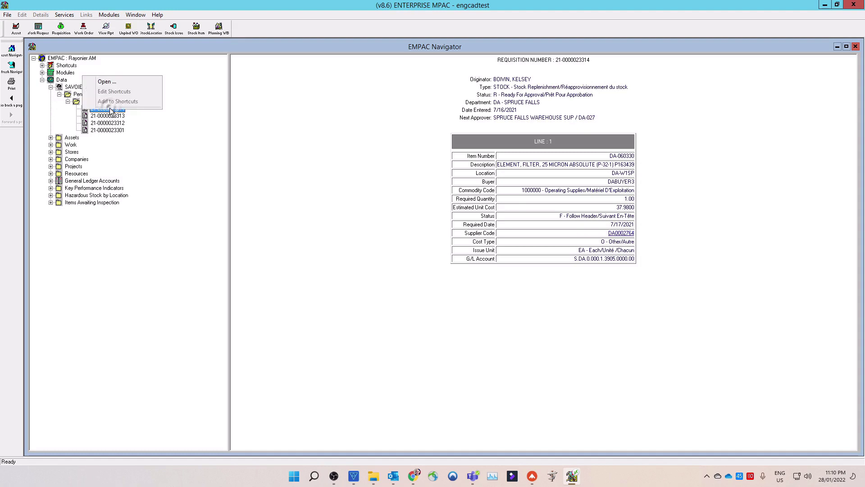
left_click(120, 84)
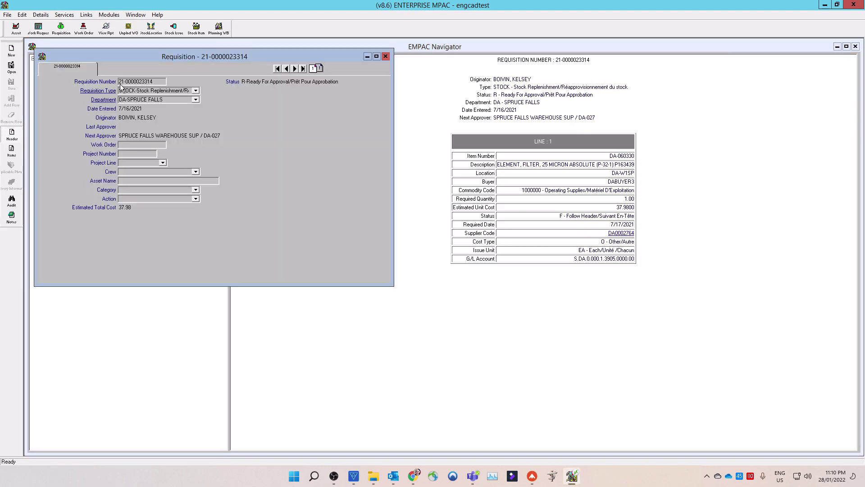
Close the requisition record and collapse the pending Requisitions folder in the navigator tree
left_click(385, 57)
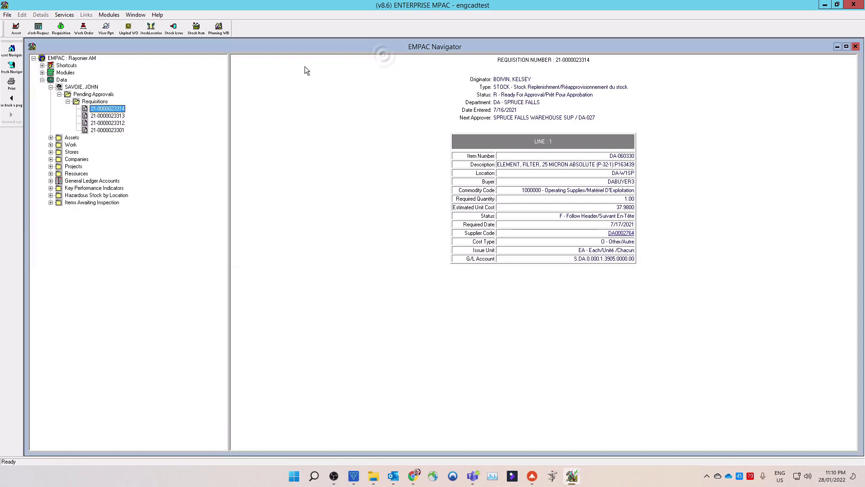
right_click(109, 109)
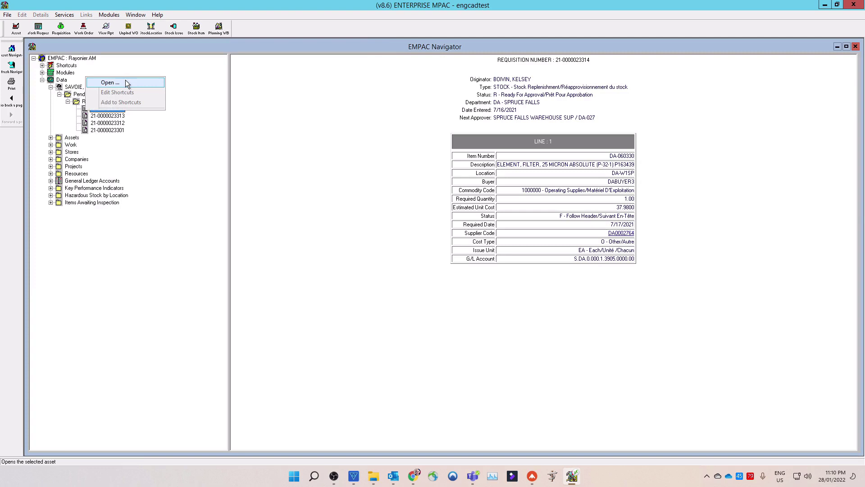
left_click(183, 74)
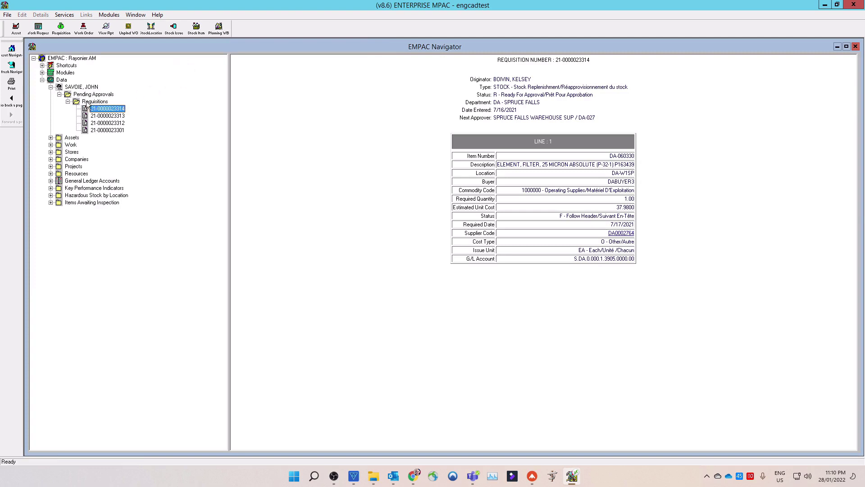
left_click(68, 102)
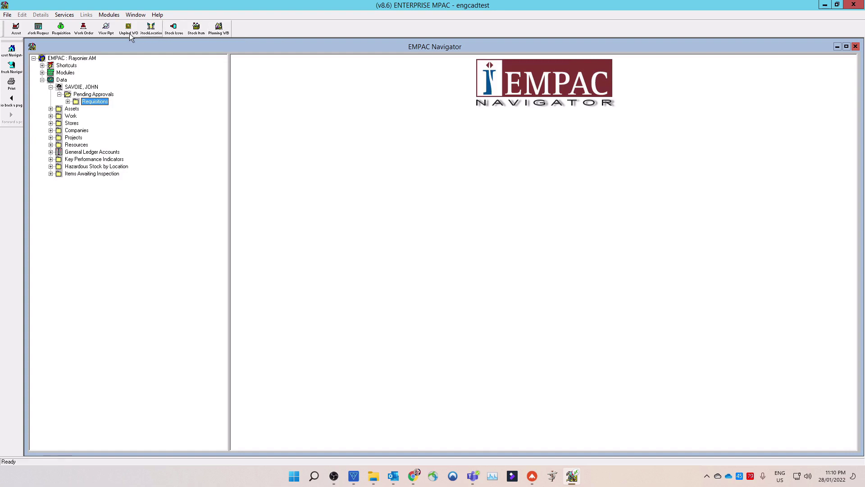
Open the Planning Workbench and list work requests with the filter DA-00 Base Open Work Requests
left_click(110, 16)
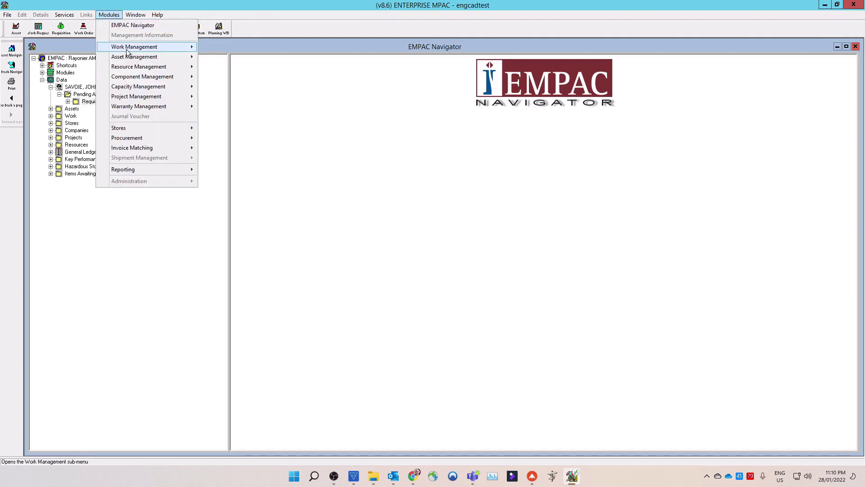
mouse_move(127, 53)
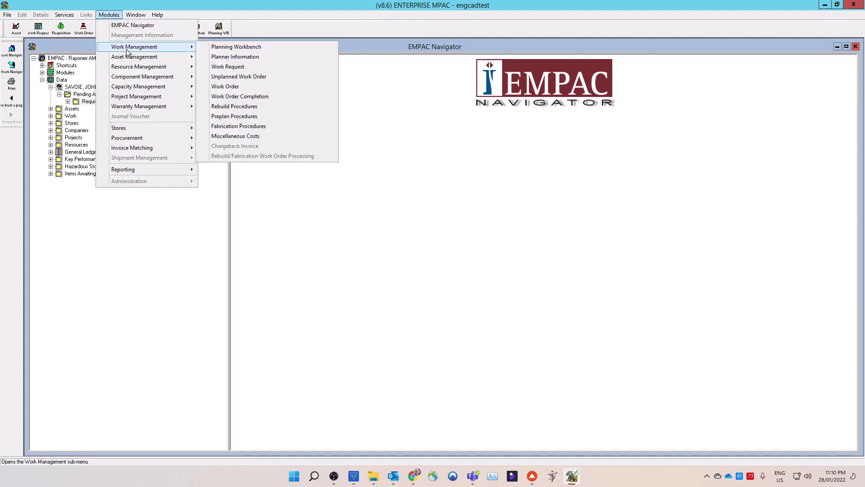
left_click(245, 49)
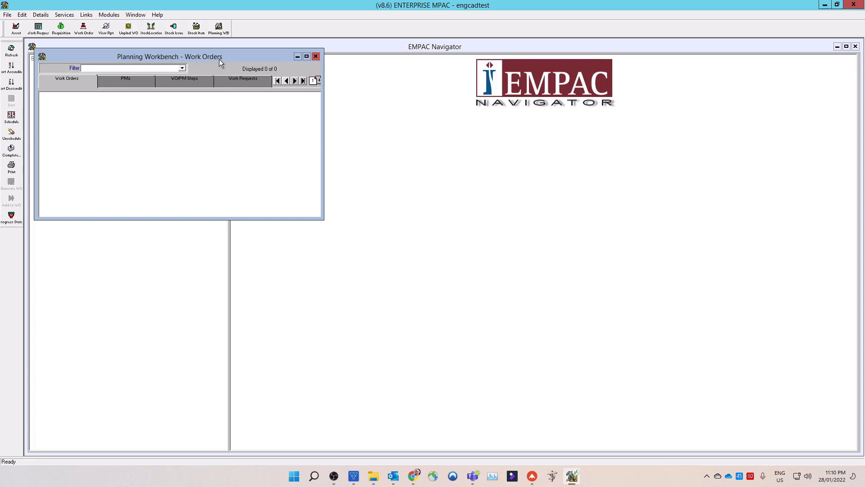
left_click(245, 83)
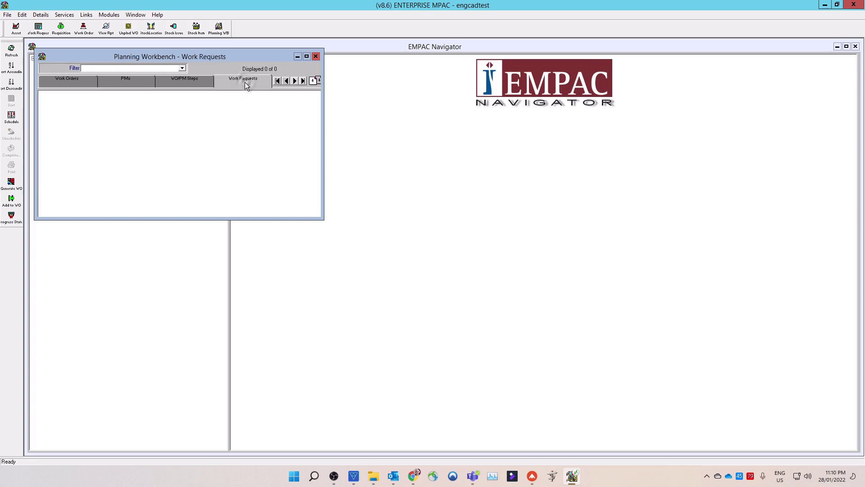
left_click(182, 69)
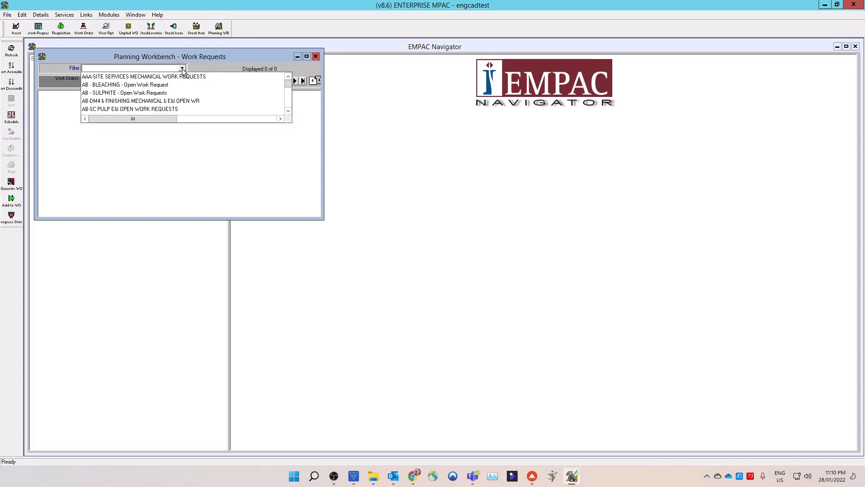
type("da")
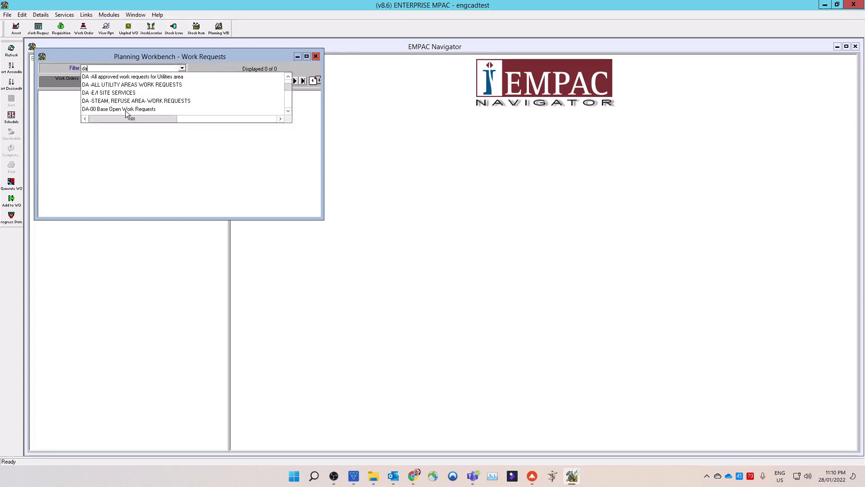
left_click(123, 112)
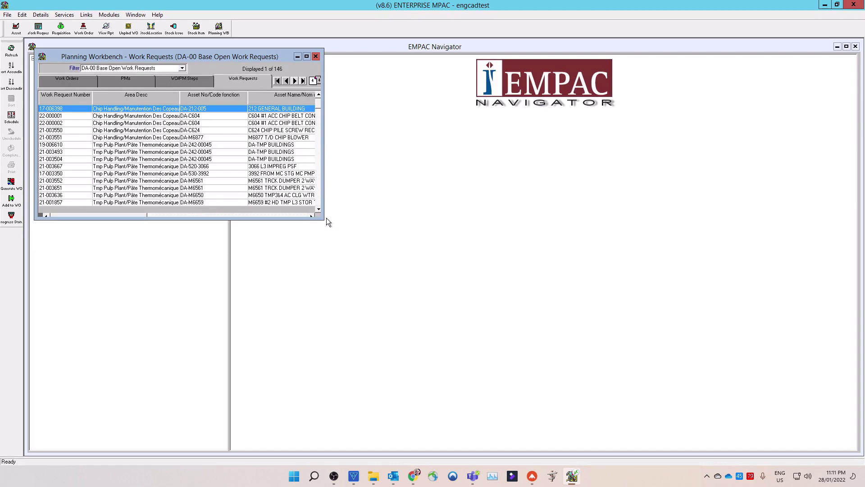
Enlarge the workbench to show the status column and open the DA-TMP BUILDINGS vent scrubber mezzanine request with status An
left_click_drag(325, 220, 795, 382)
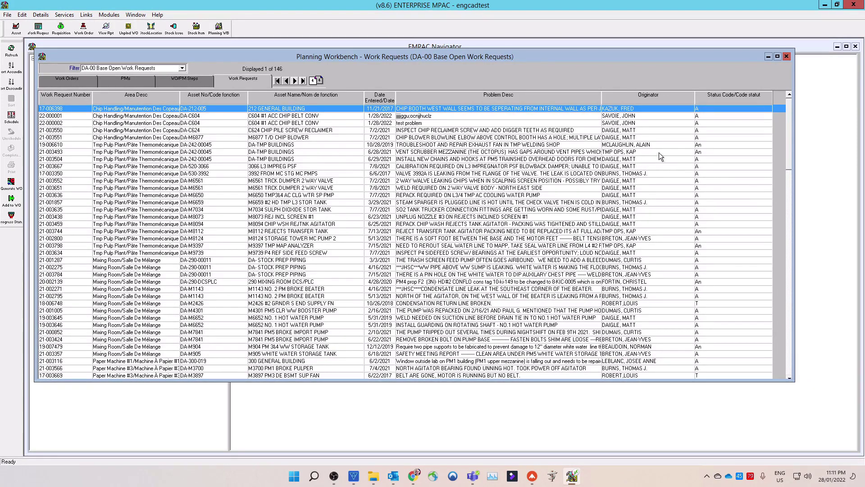
left_click(717, 152)
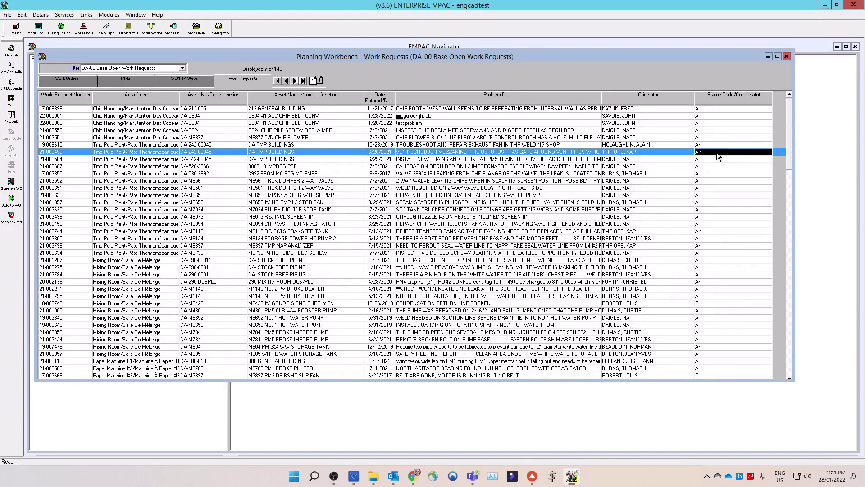
double_click(716, 153)
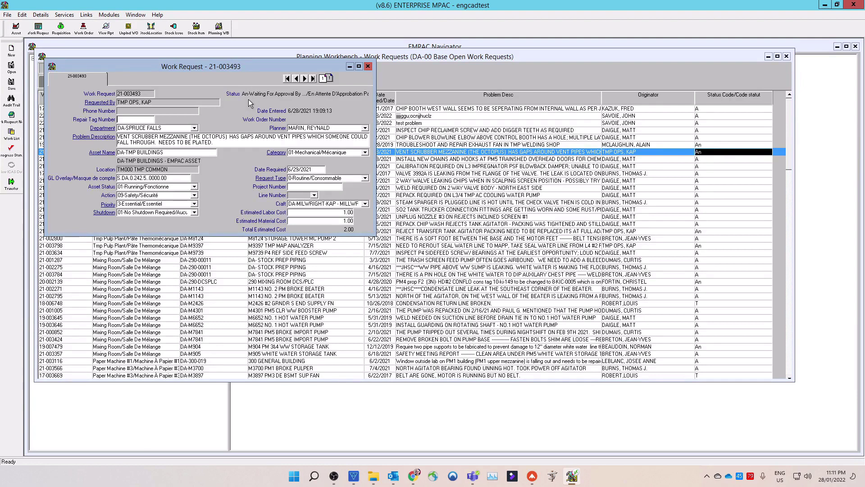
Review the work request's problem description, asset name, priority and shutdown requirement
left_click(231, 141)
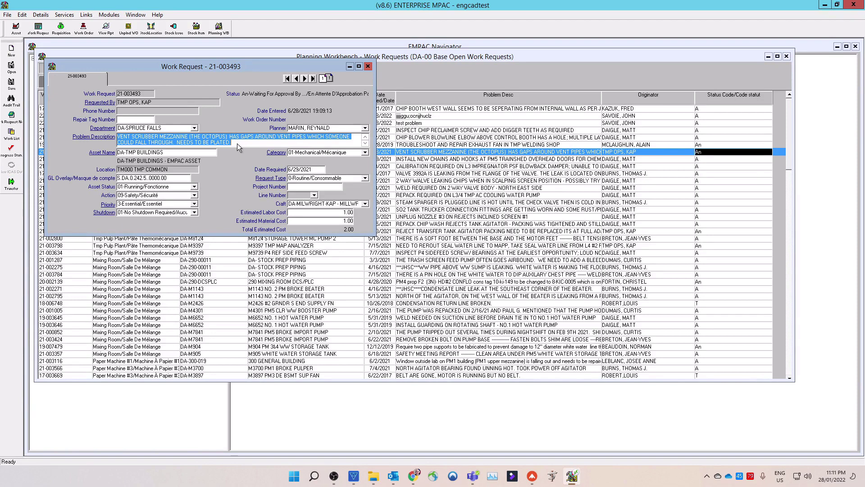
left_click(198, 153)
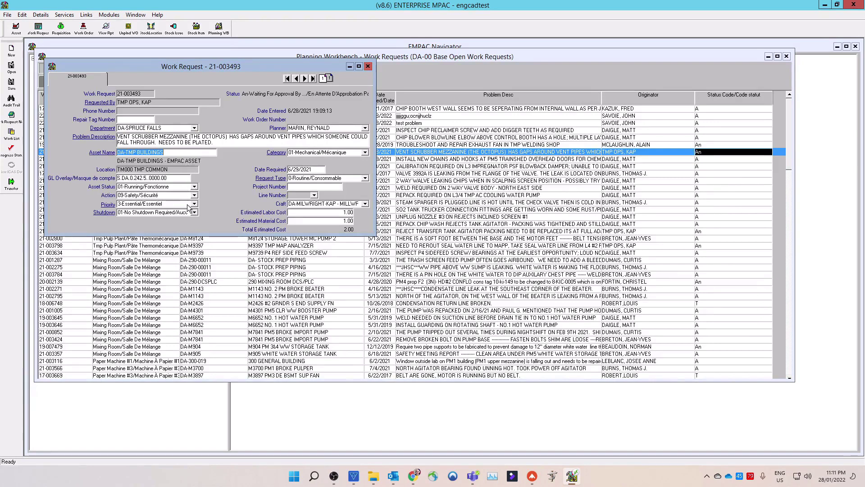
left_click(185, 205)
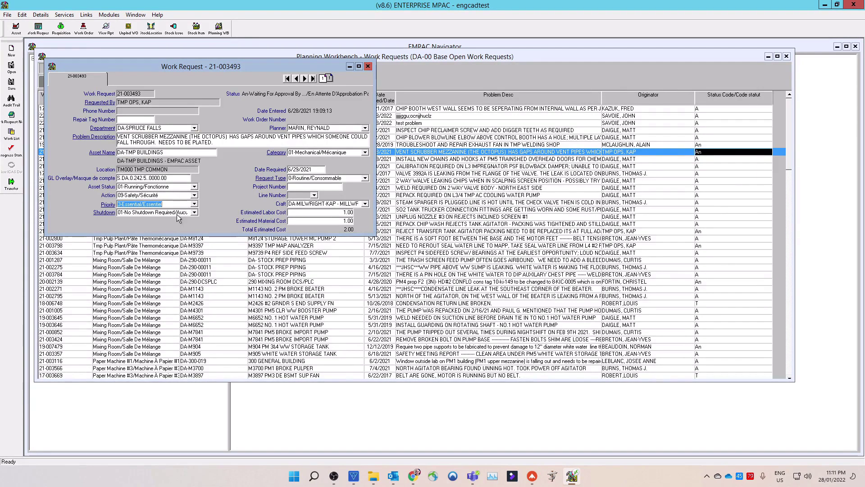
left_click(180, 213)
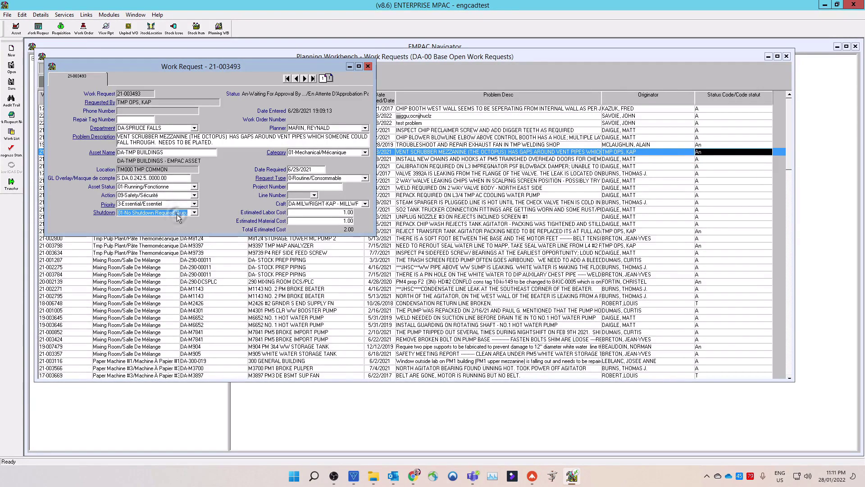
Preview the Rejected By and Cancelled By options in the work request's Progress Status, leaving without applying either
left_click(72, 17)
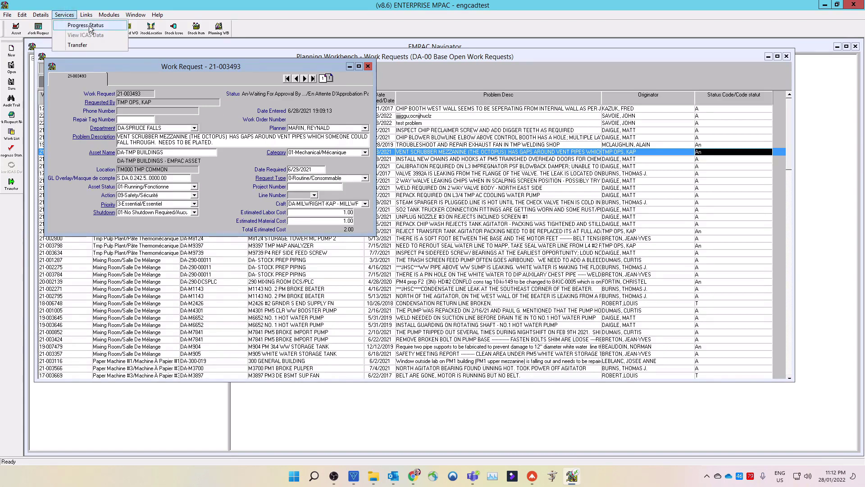
left_click(90, 27)
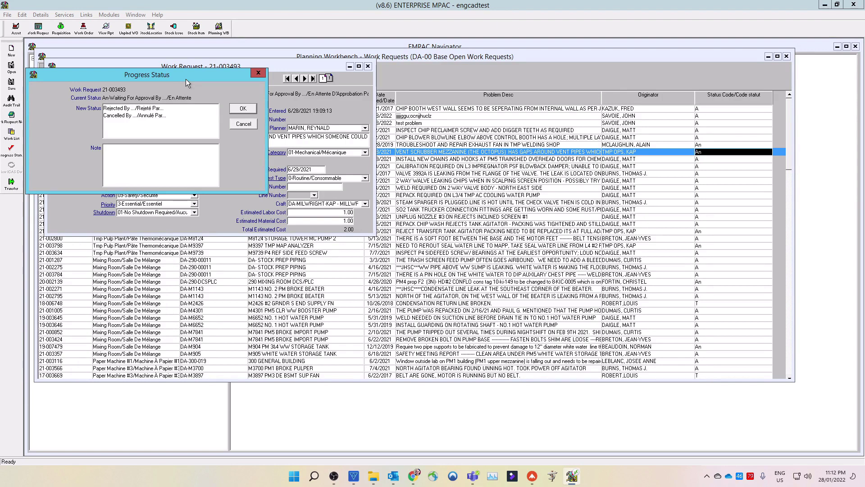
left_click(163, 111)
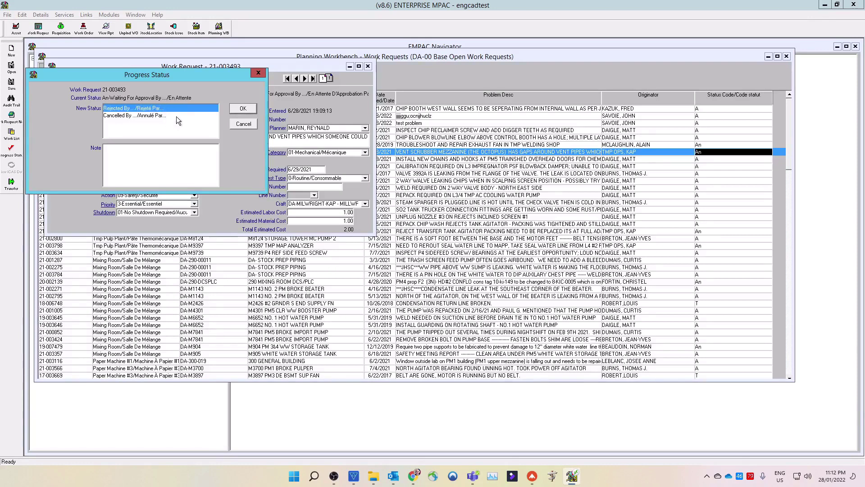
left_click(176, 116)
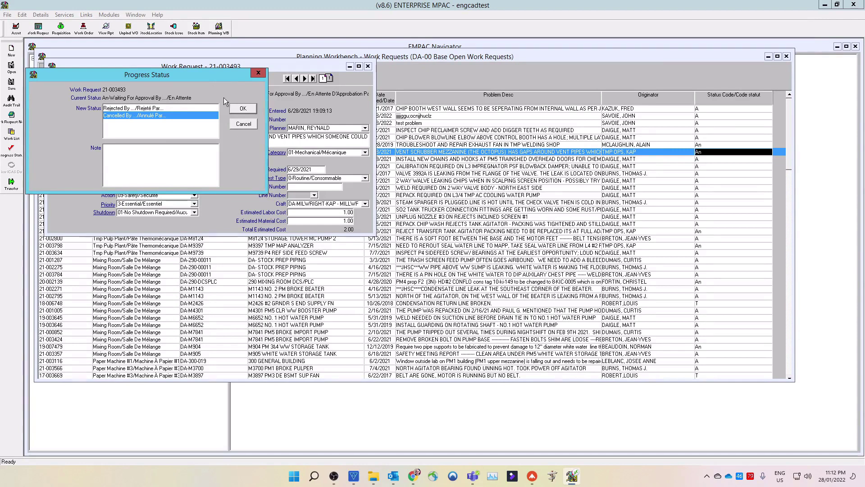
left_click(242, 126)
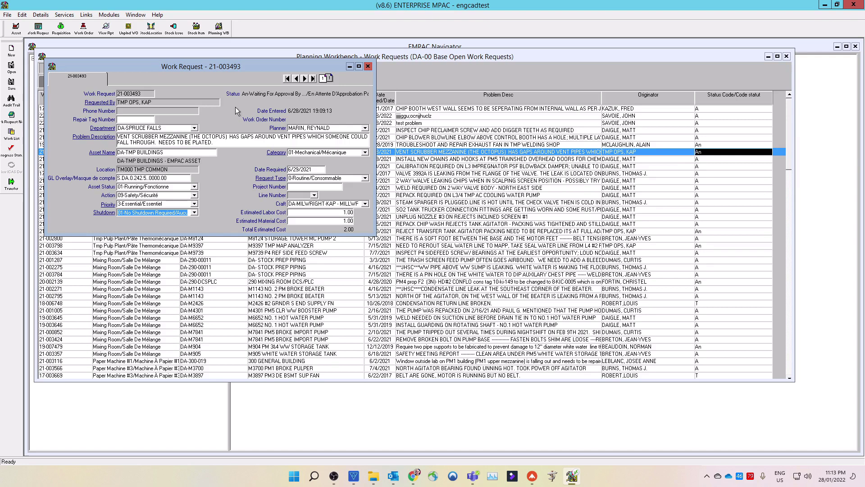
Close the work request and the Planning Workbench to return to the navigator
left_click(368, 67)
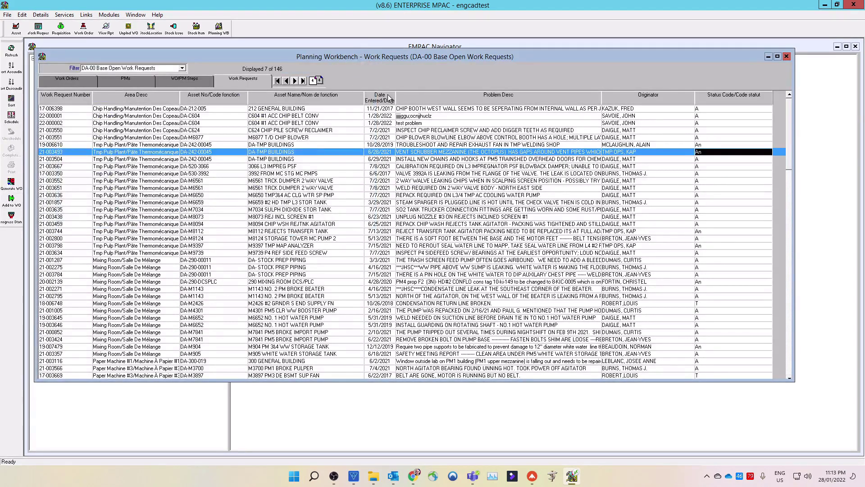
left_click(788, 56)
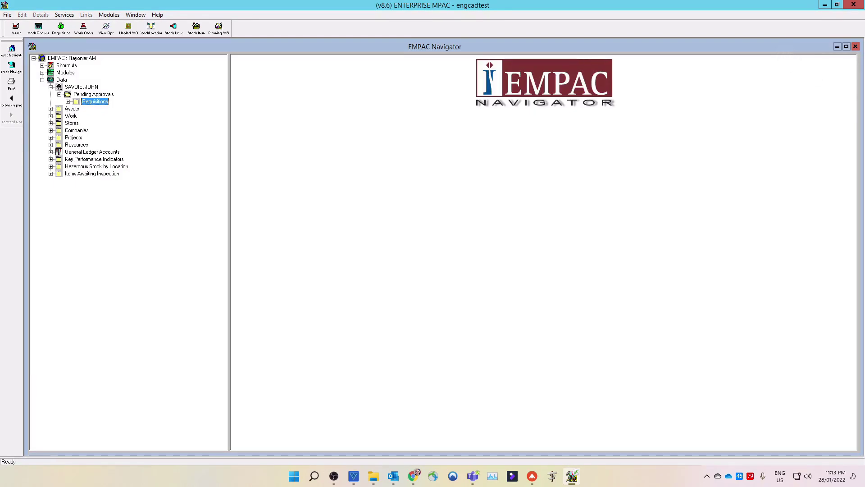